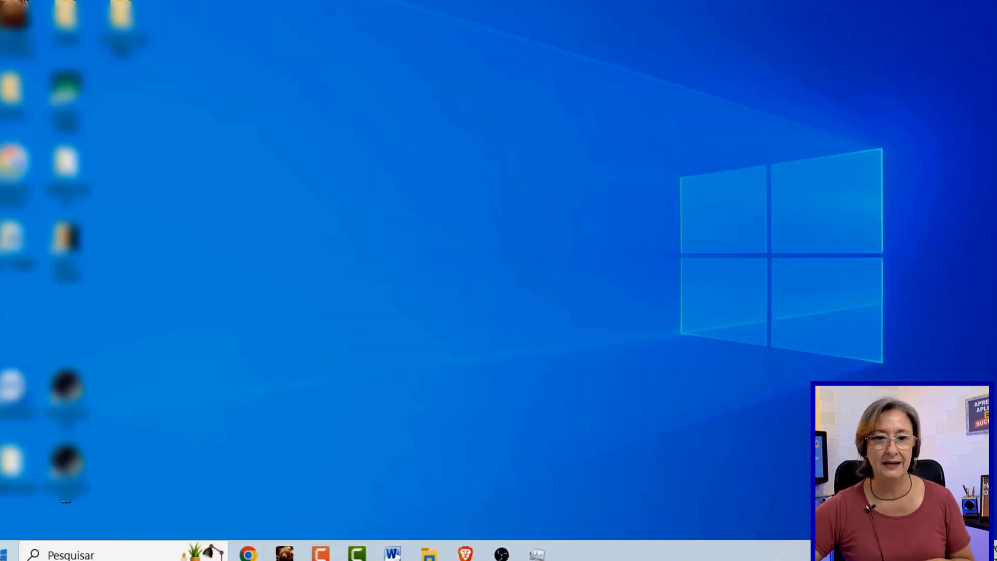
Open Animaze Launcher and start Animaze without updating it.
left_click(5, 554)
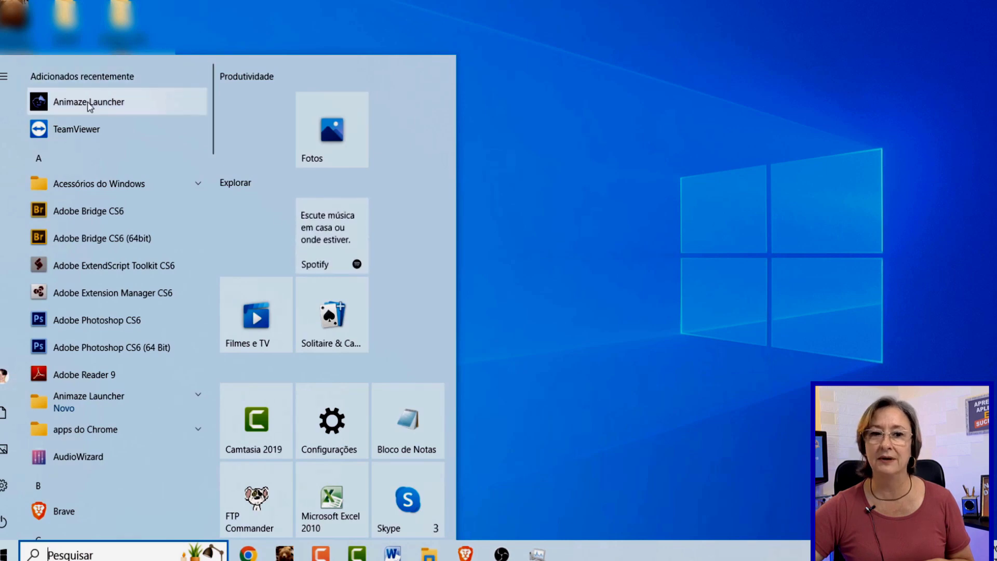
left_click(90, 103)
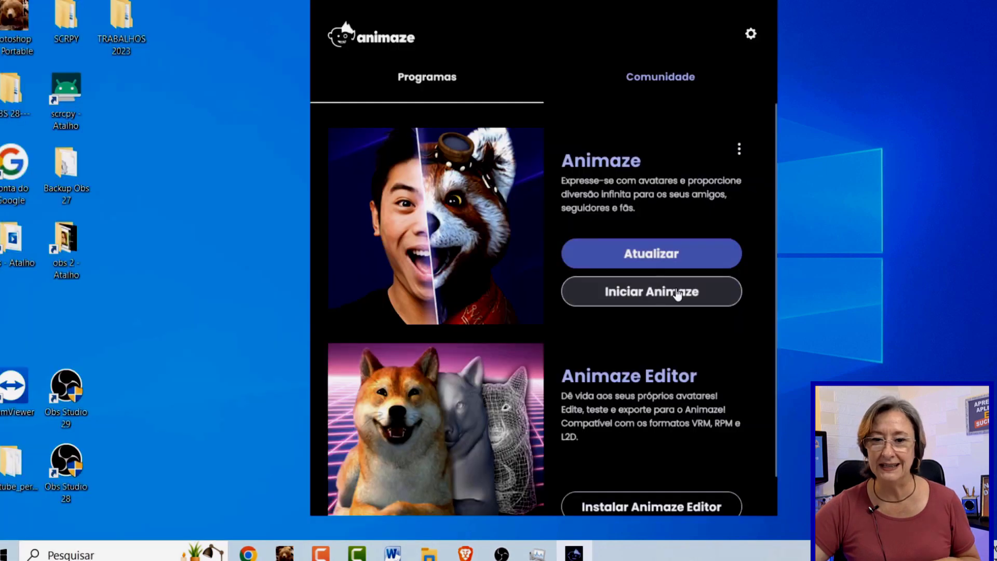
left_click(654, 292)
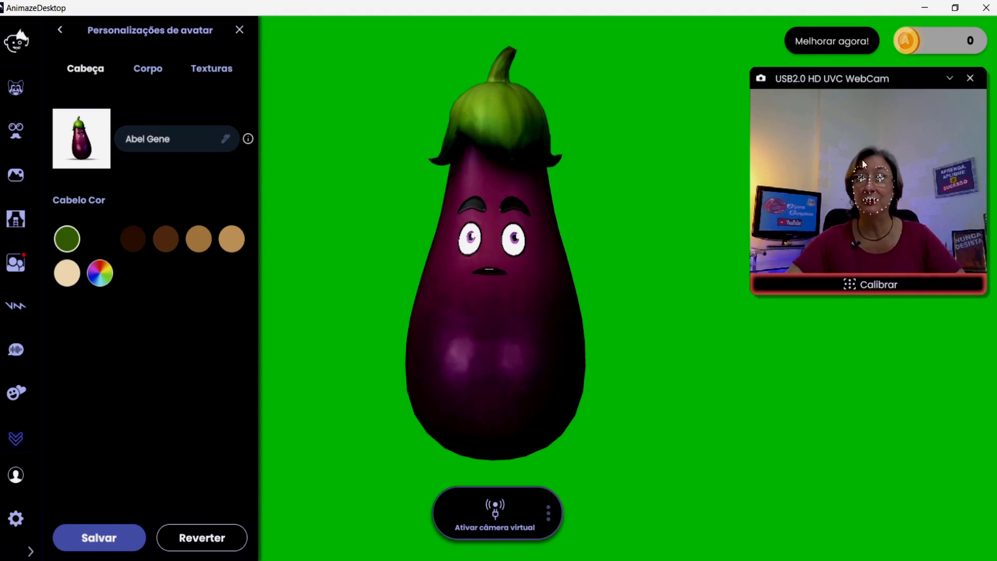
In the video graphics settings, choose USB2.0 HD UVC WebCam as the webcam with a resolution of 640 x 480 @ 30.
left_click(16, 518)
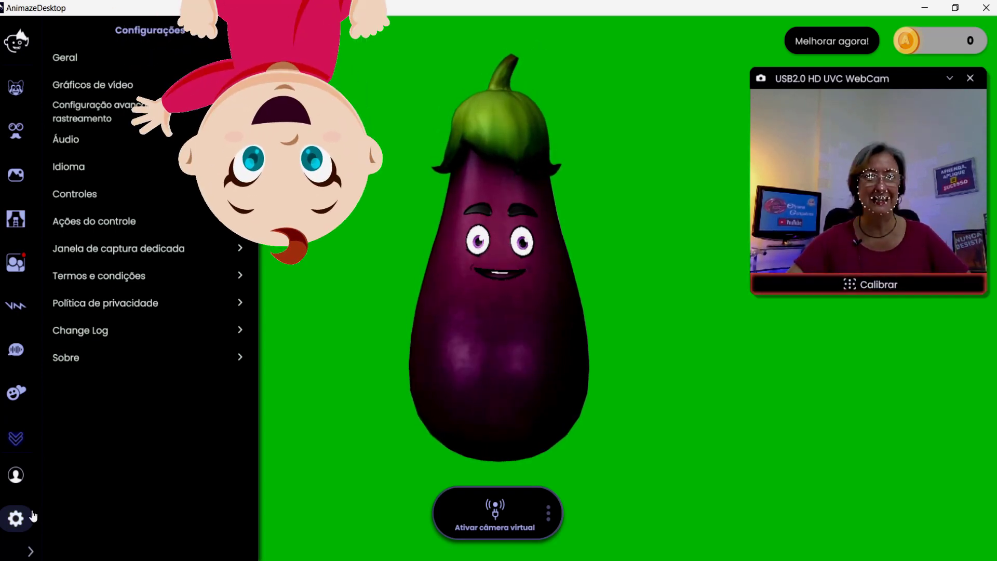
left_click(106, 92)
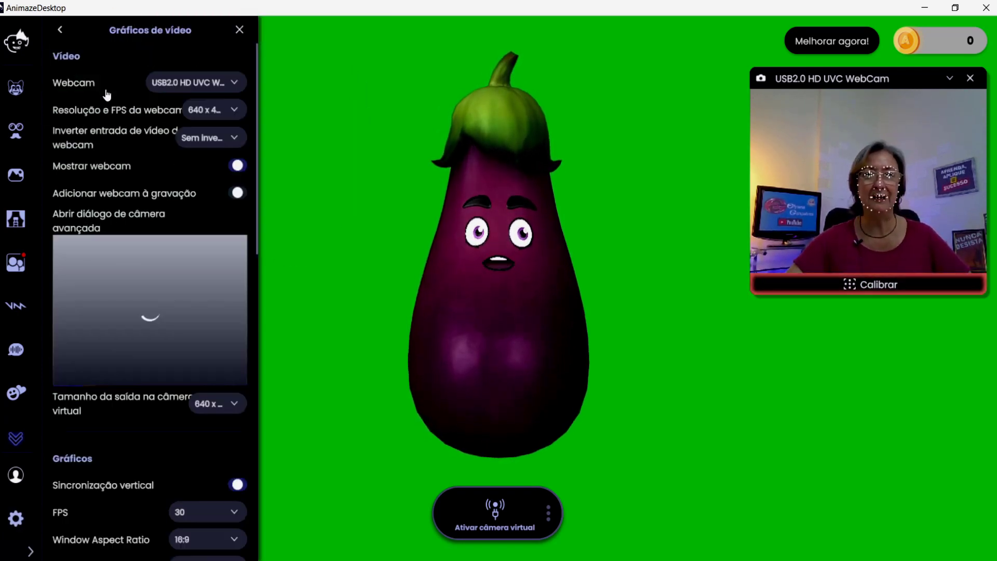
left_click(235, 110)
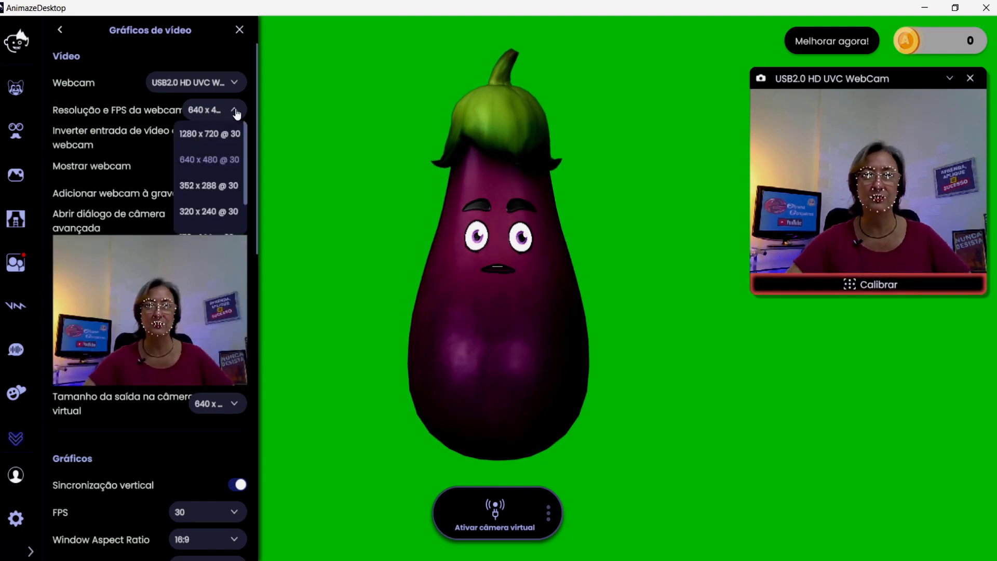
left_click(209, 159)
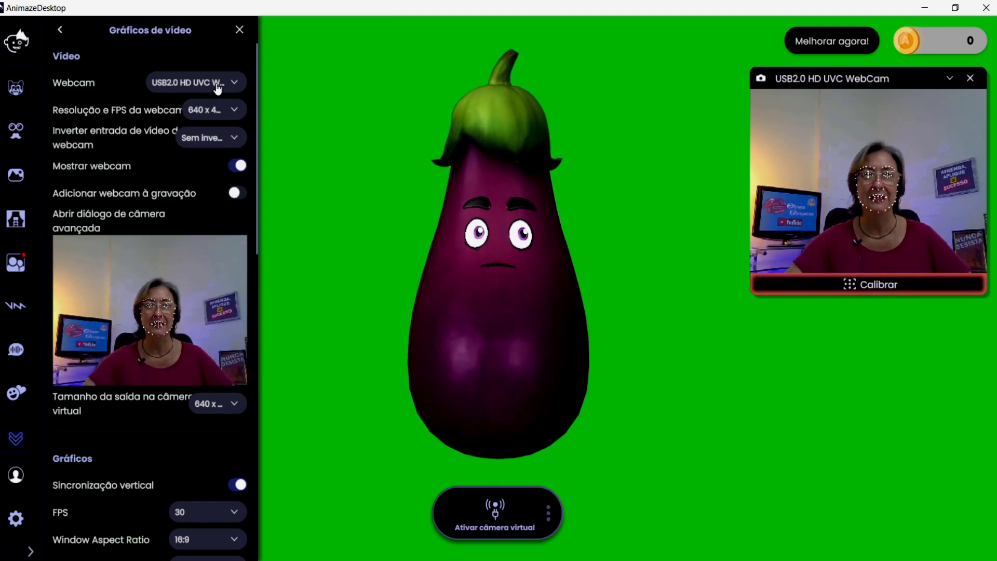
left_click(218, 87)
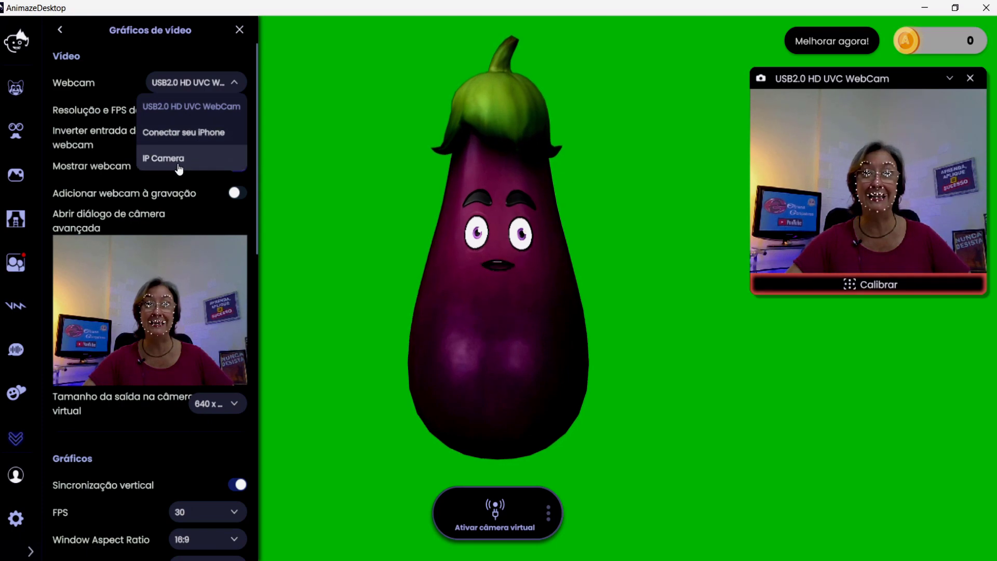
left_click(184, 114)
Review the input and output devices in the audio settings and return to the settings overview.
left_click(60, 30)
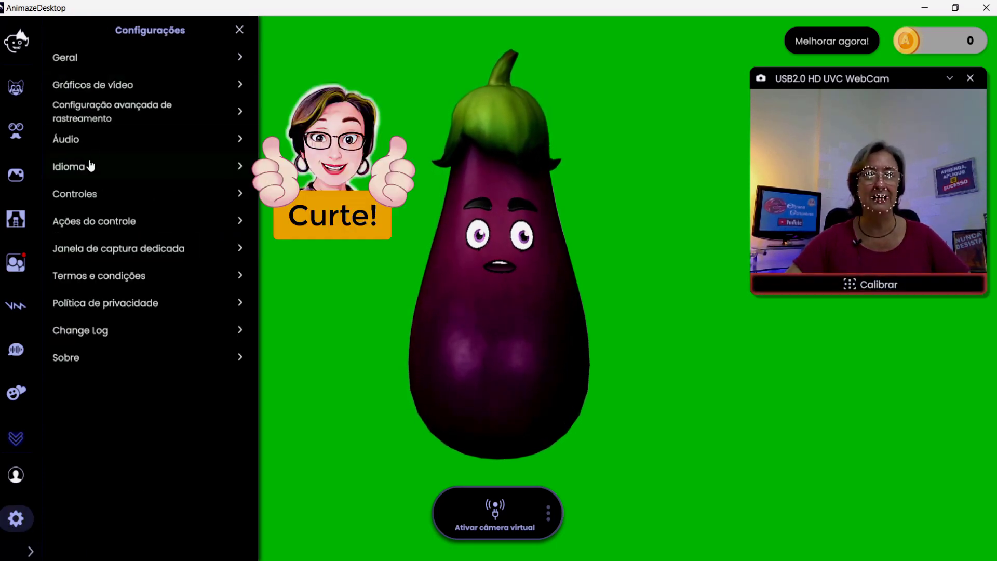
left_click(92, 141)
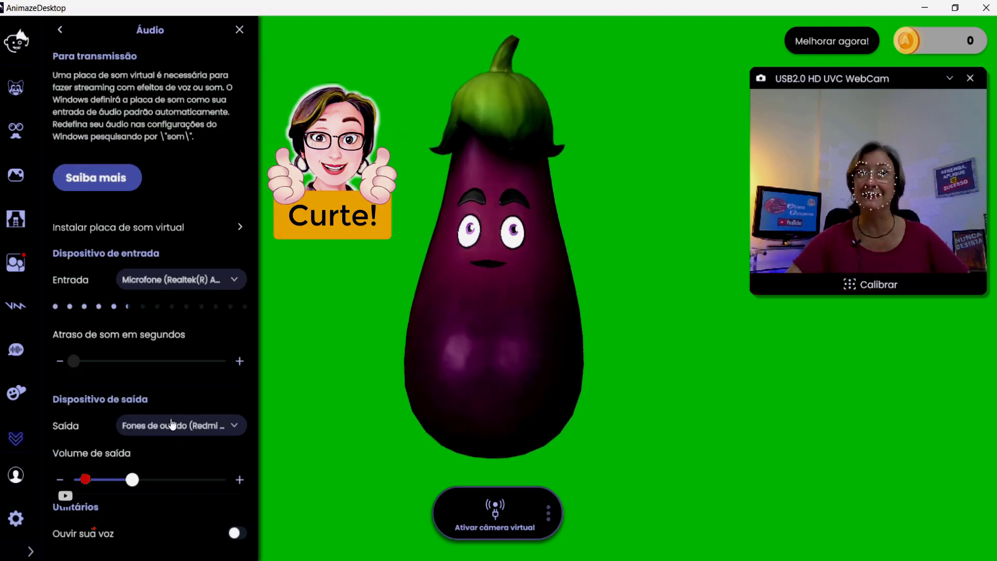
left_click(60, 30)
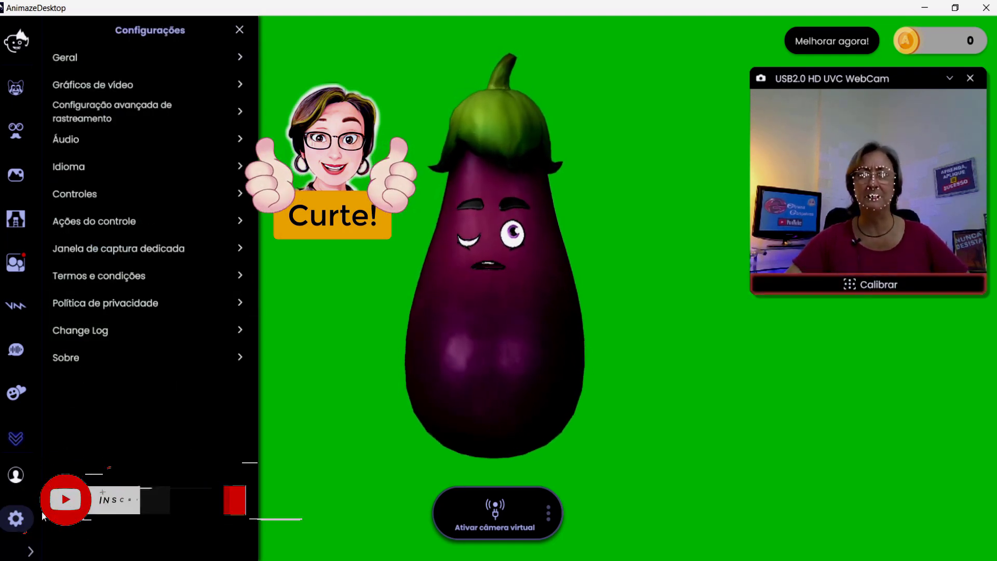
Bring up the avatar library and calibrate the webcam's face tracking.
left_click(16, 87)
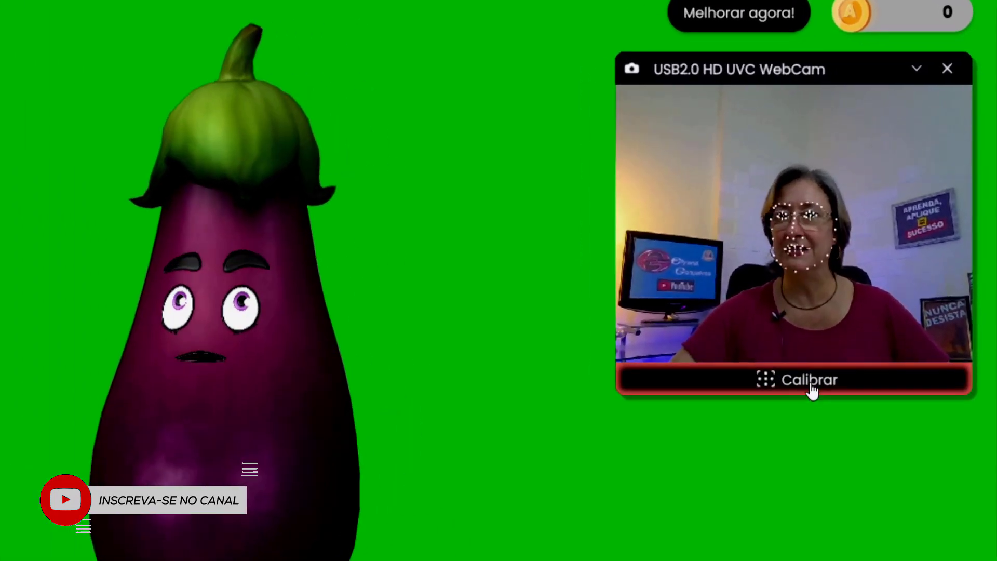
left_click(811, 384)
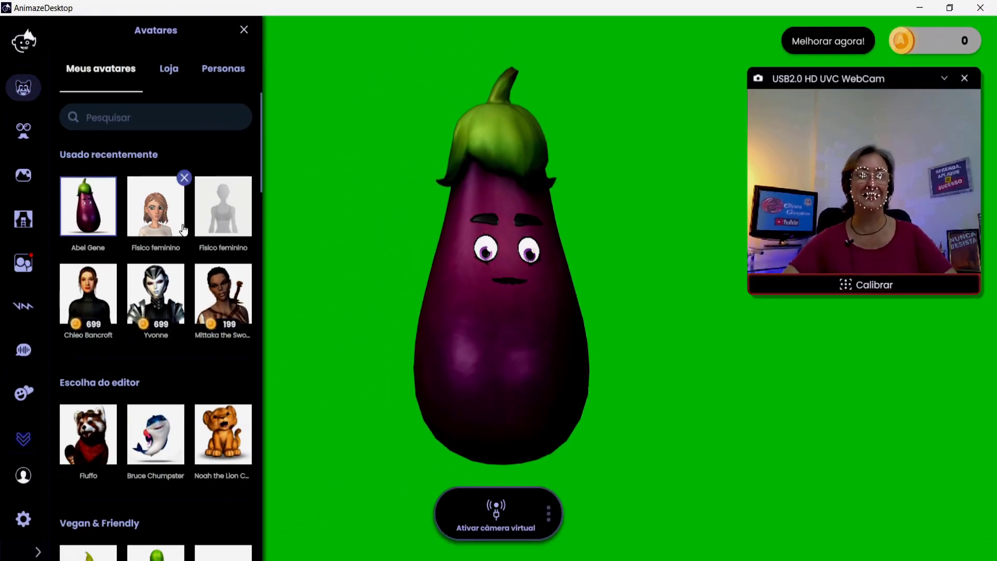
Look at the avatar store and examine the head, body and texture customization options of the Chleo Bancroft avatar.
left_click(173, 72)
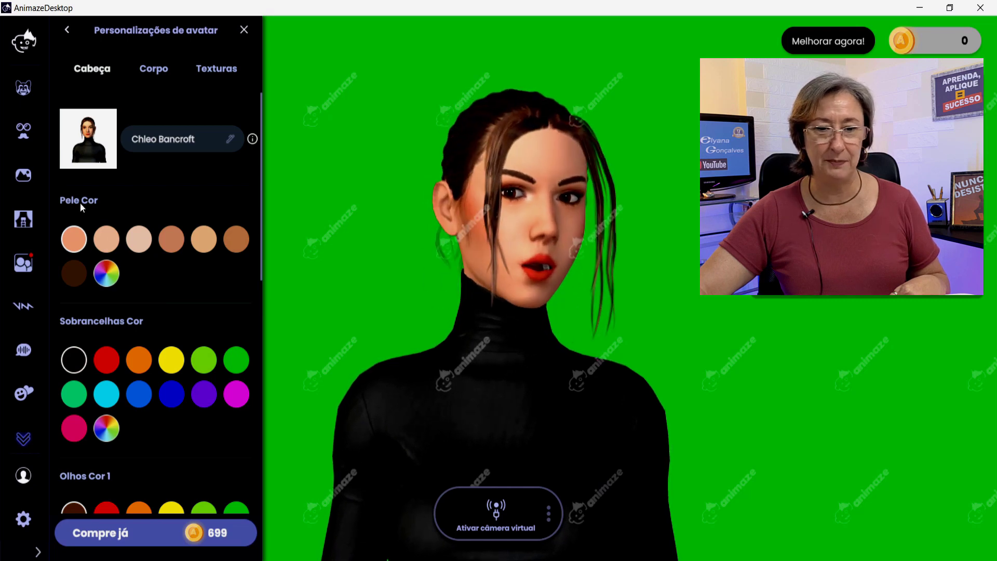
scroll(104, 395, "down", 10)
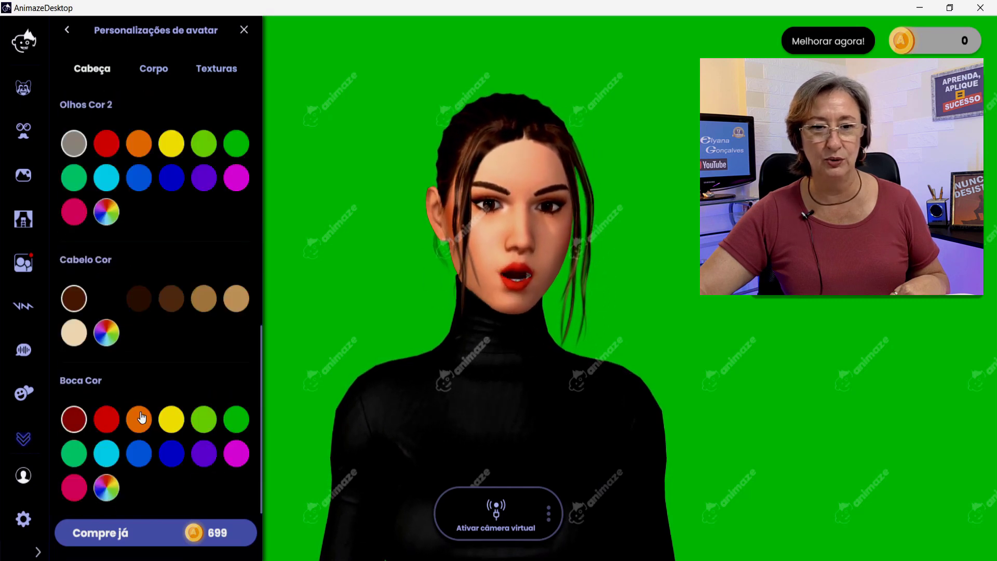
left_click(155, 73)
scroll(151, 221, "down", 5)
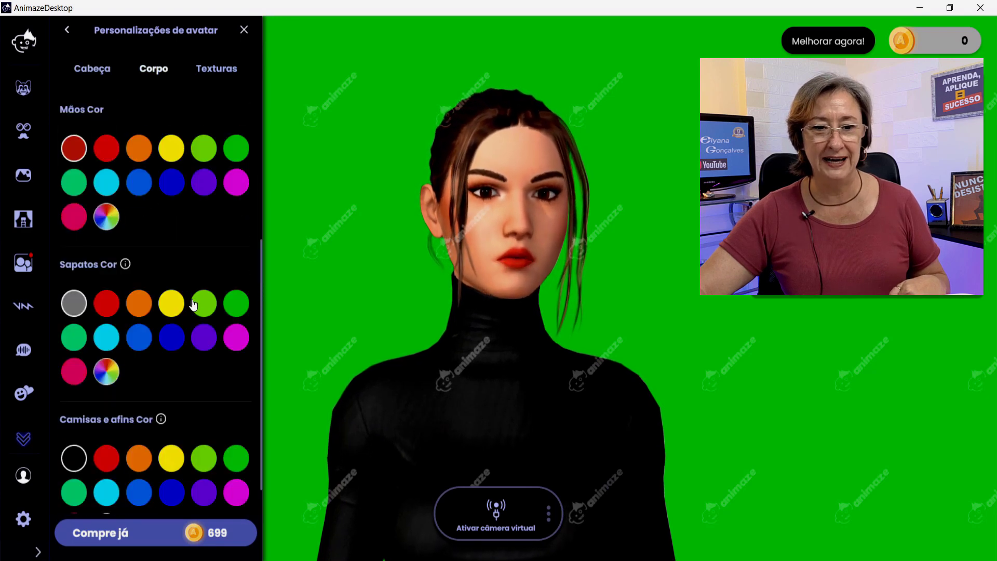
scroll(210, 296, "up", 5)
left_click(232, 73)
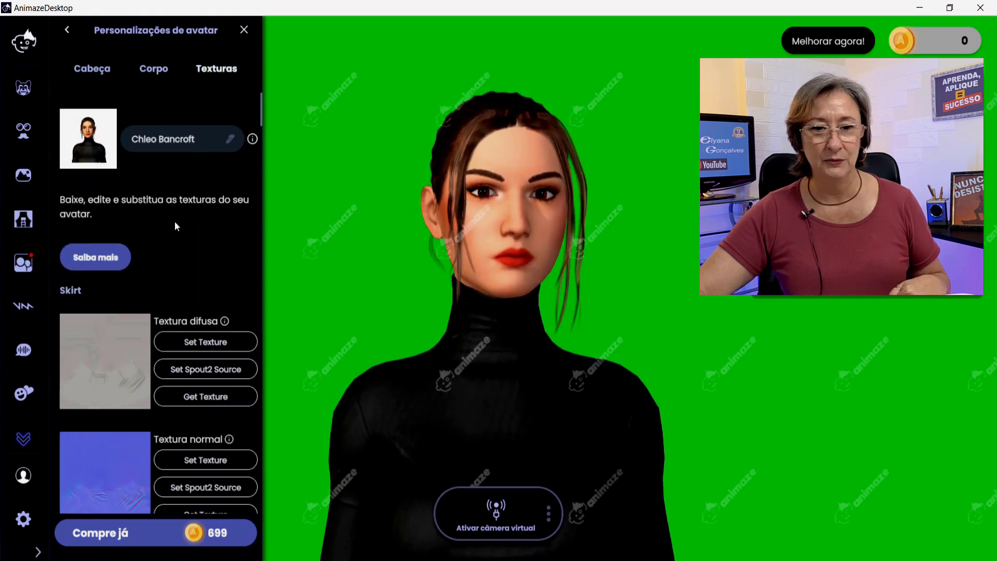
scroll(170, 299, "down", 4)
key("Escape")
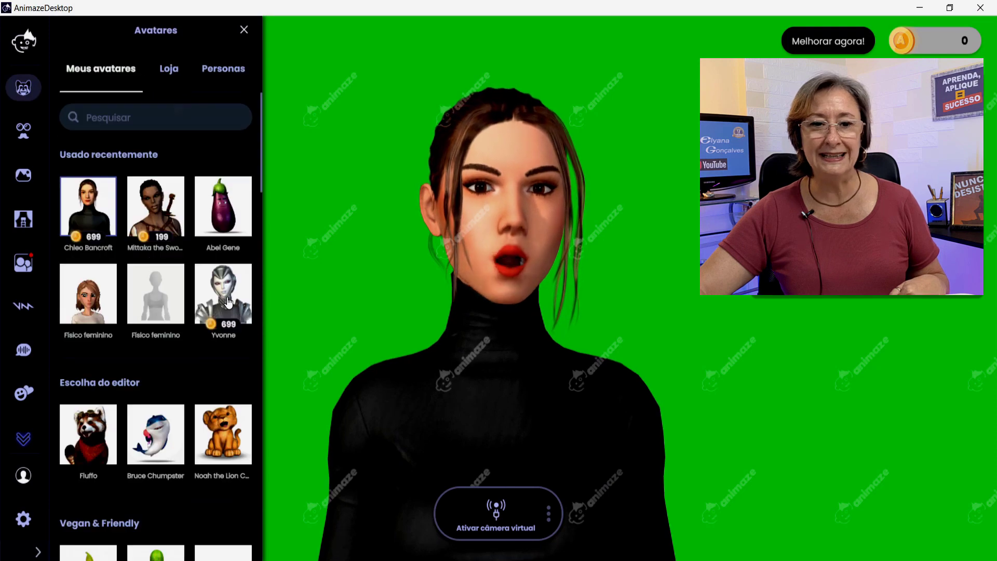
Try the Yvonne avatar, view its head customization options and return to the avatar library.
left_click(230, 301)
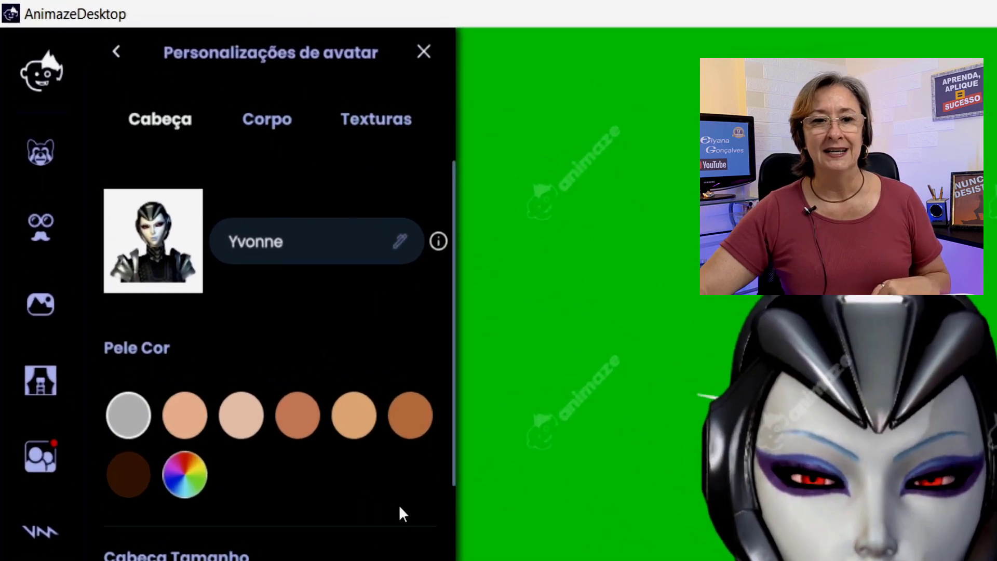
scroll(229, 296, "down", 3)
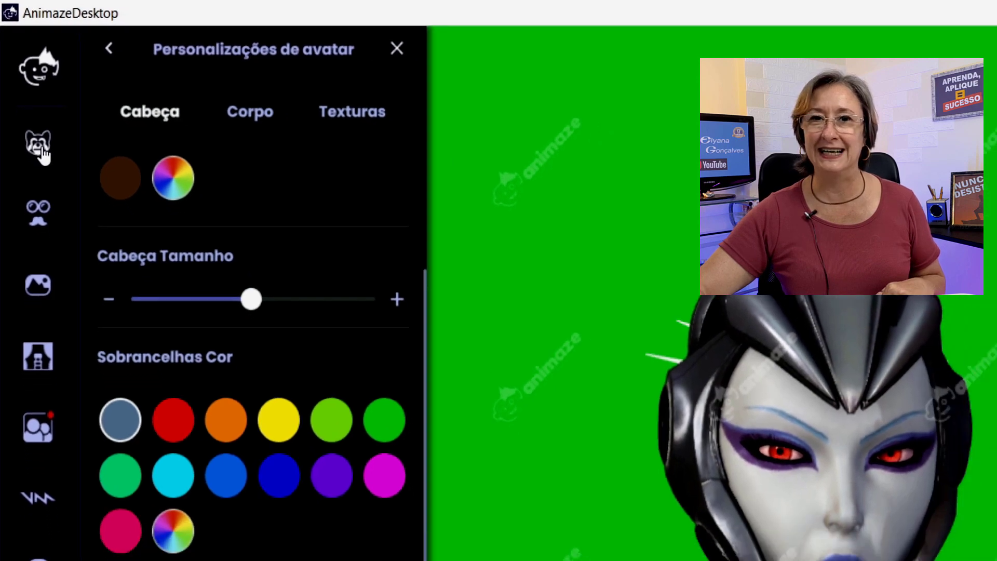
left_click(33, 166)
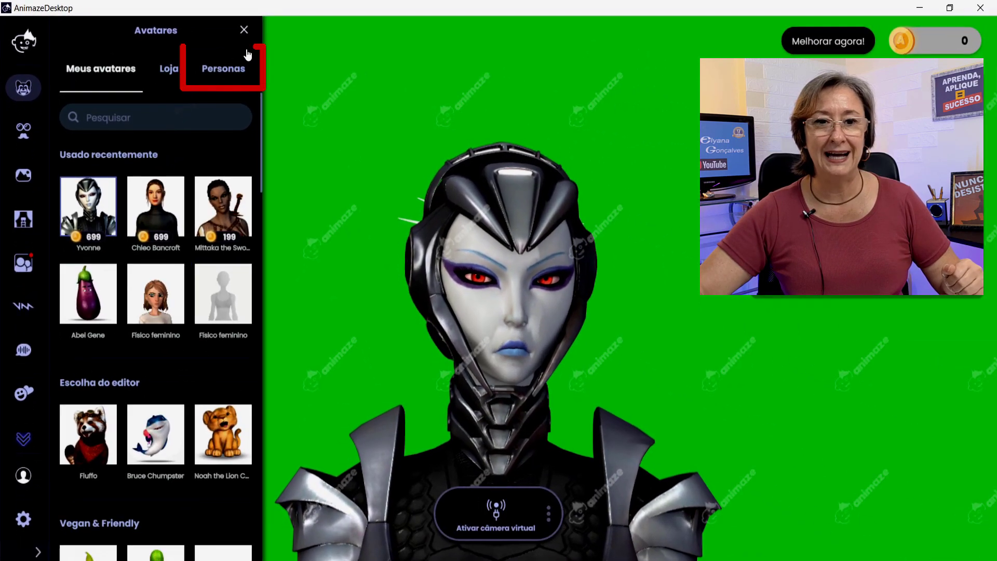
Check the available Personas and load the recently used Físico feminino avatar with the hair and light shirt.
left_click(231, 72)
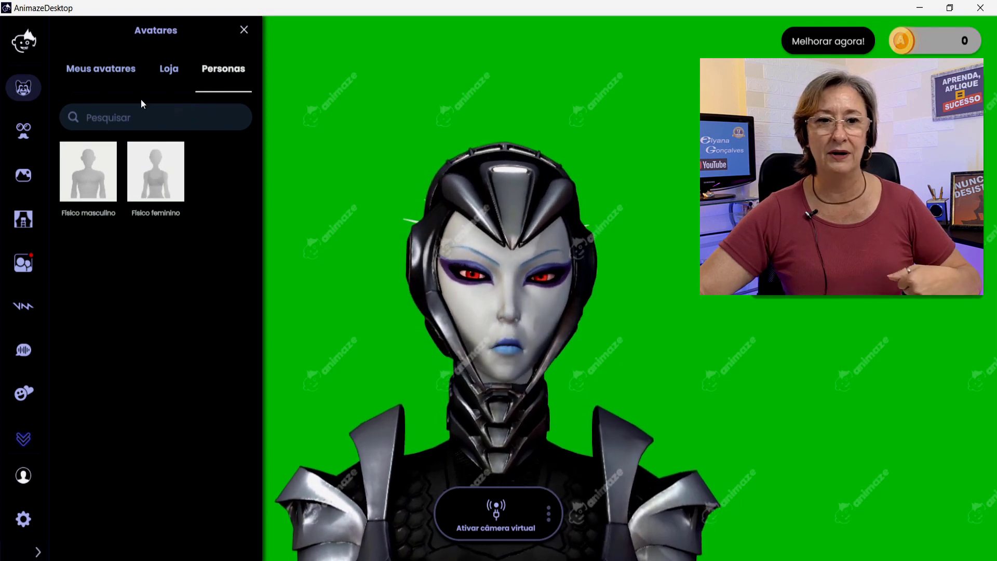
left_click(106, 71)
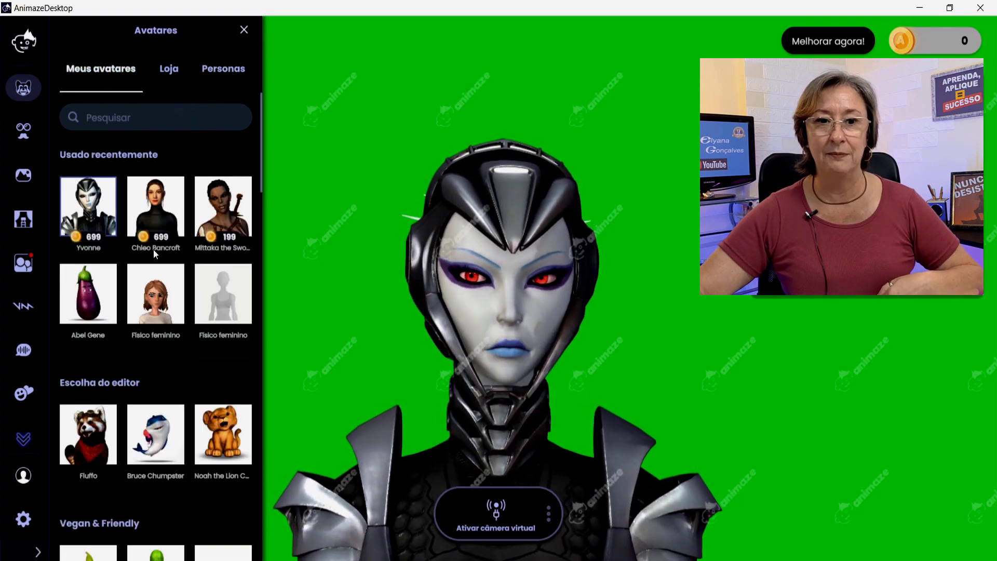
left_click(161, 312)
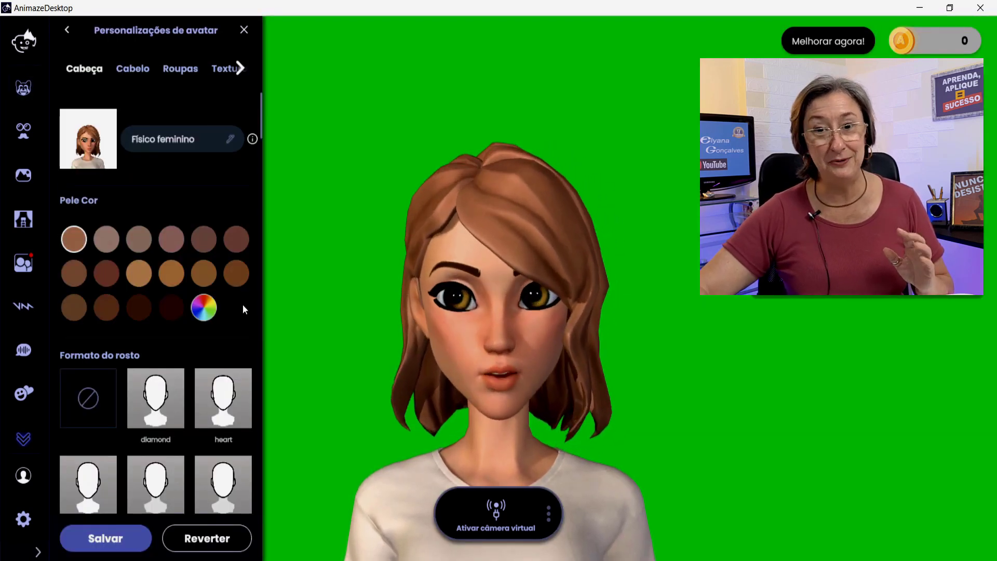
Examine the face shape, hair and clothing customization options of the Físico feminino avatar.
scroll(114, 217, "down", 10)
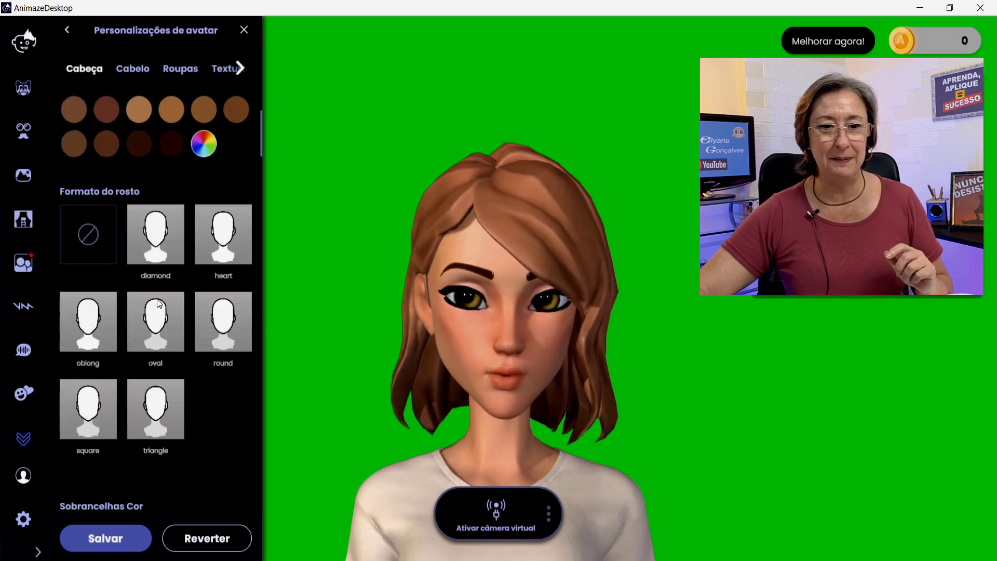
left_click(128, 78)
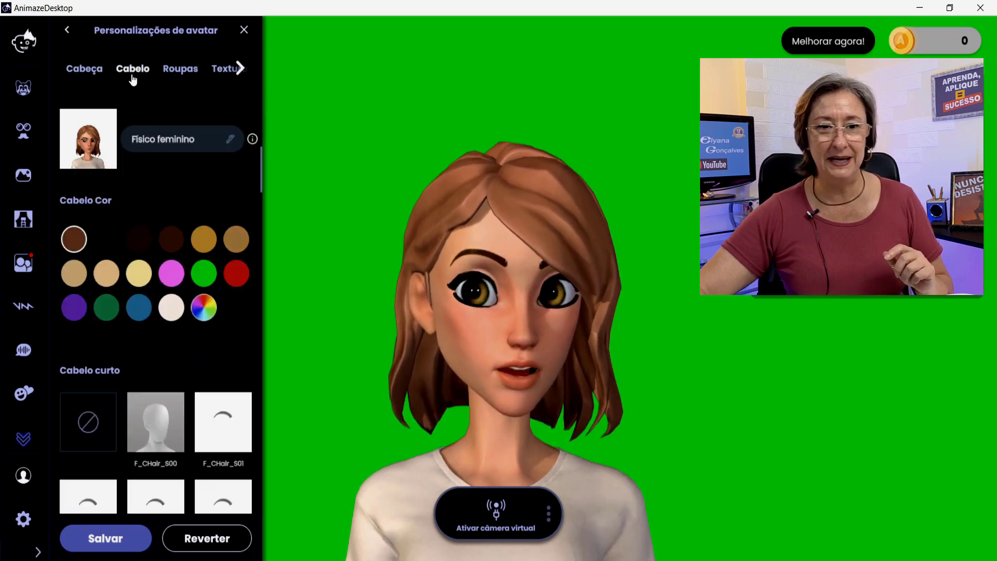
scroll(166, 322, "down", 3)
scroll(180, 365, "down", 10)
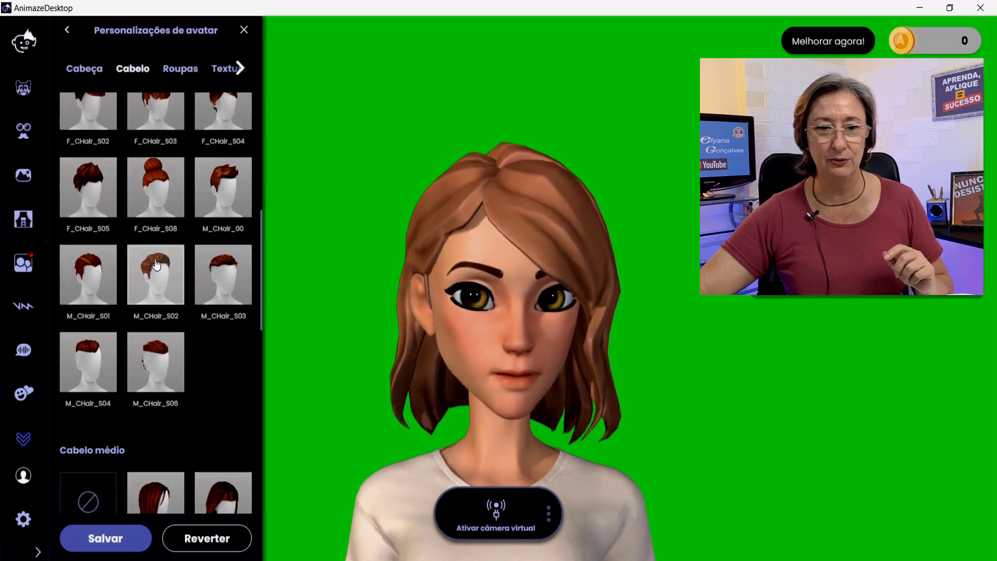
scroll(194, 420, "down", 3)
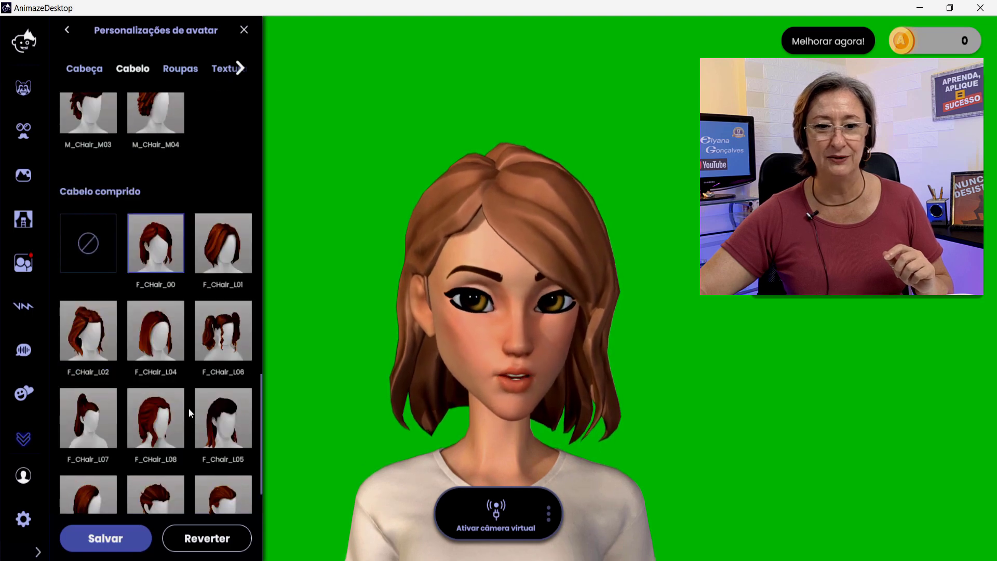
left_click(180, 68)
scroll(83, 271, "down", 3)
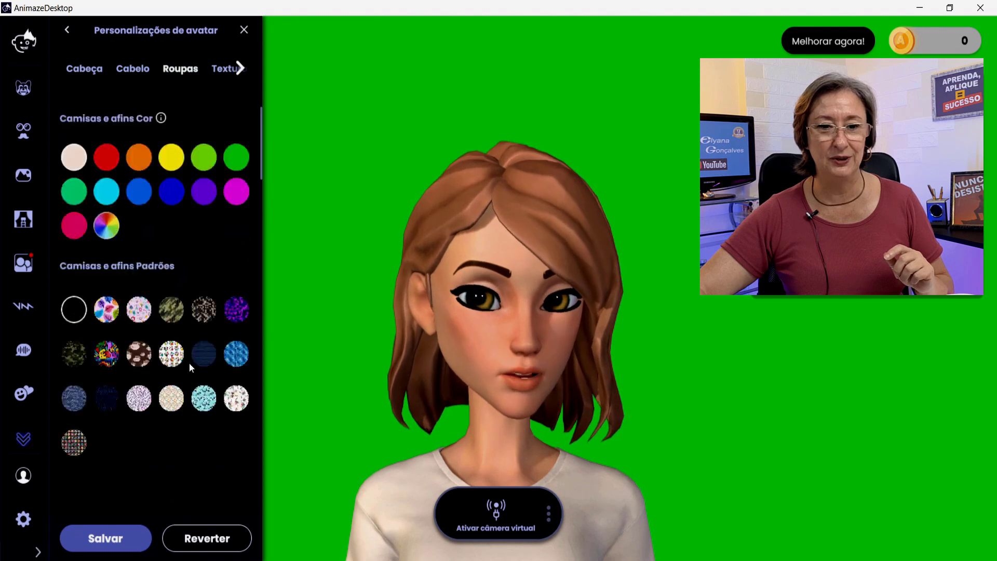
scroll(154, 345, "down", 8)
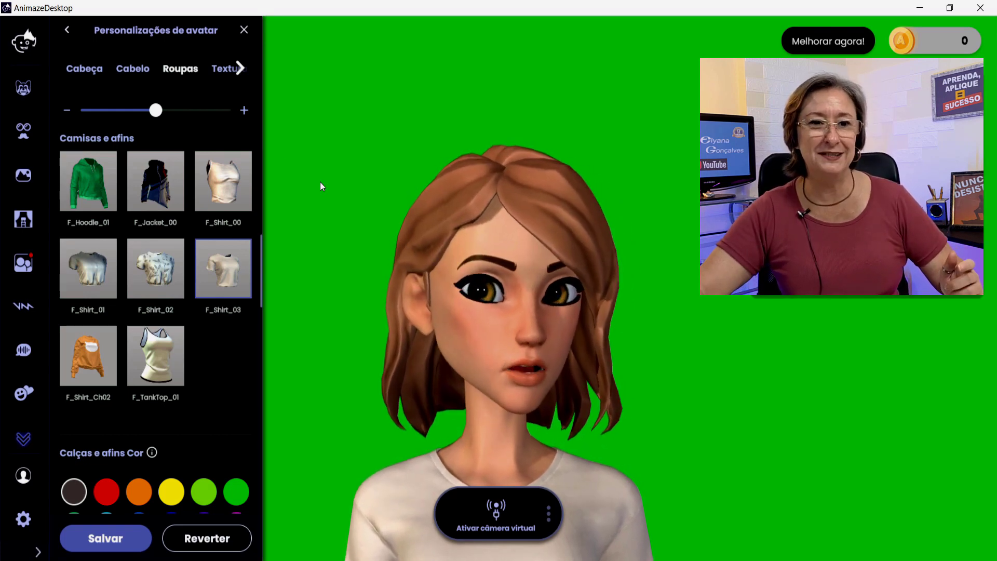
Browse the avatar categories in Meus avatares, including Vegan & Friendly, Cat Gang and Under the Sea, and the hat props.
left_click(23, 89)
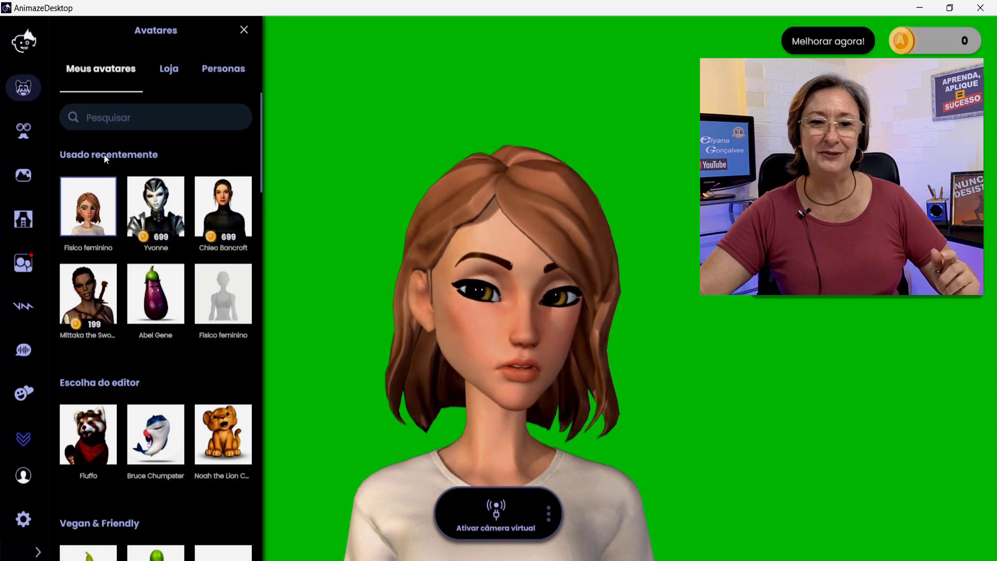
scroll(184, 281, "down", 3)
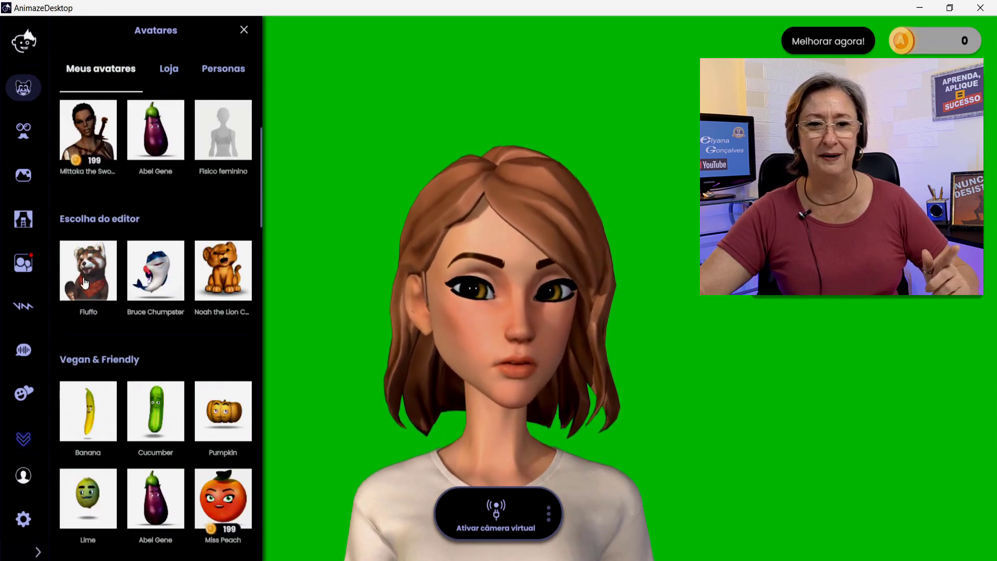
scroll(87, 283, "down", 3)
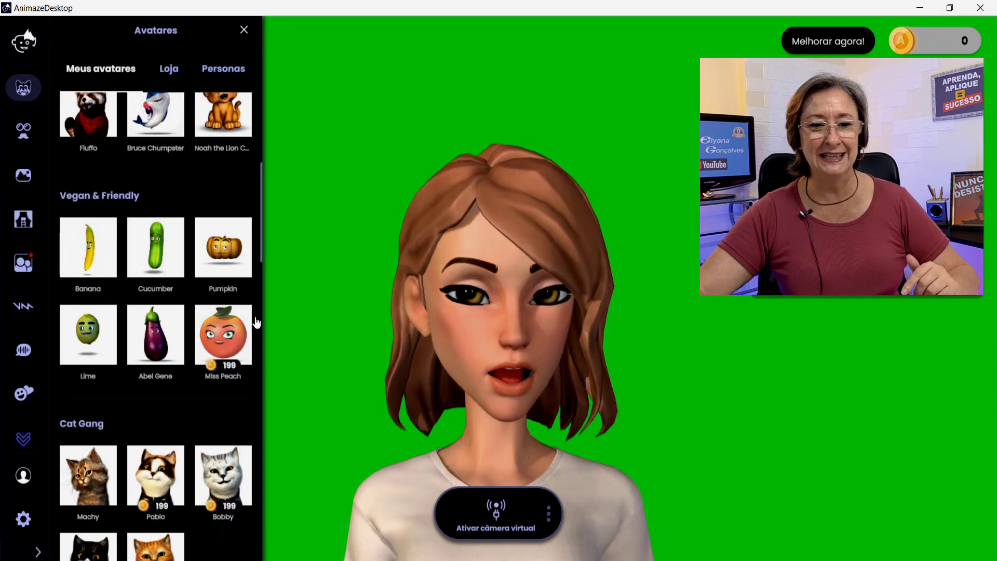
scroll(188, 373, "down", 5)
scroll(167, 373, "down", 3)
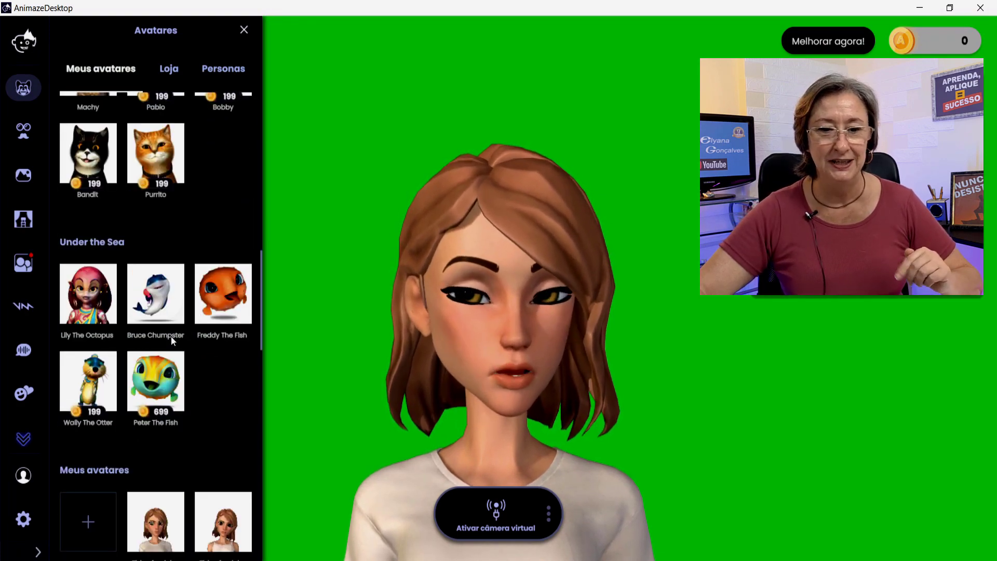
scroll(143, 403, "down", 3)
left_click(142, 401)
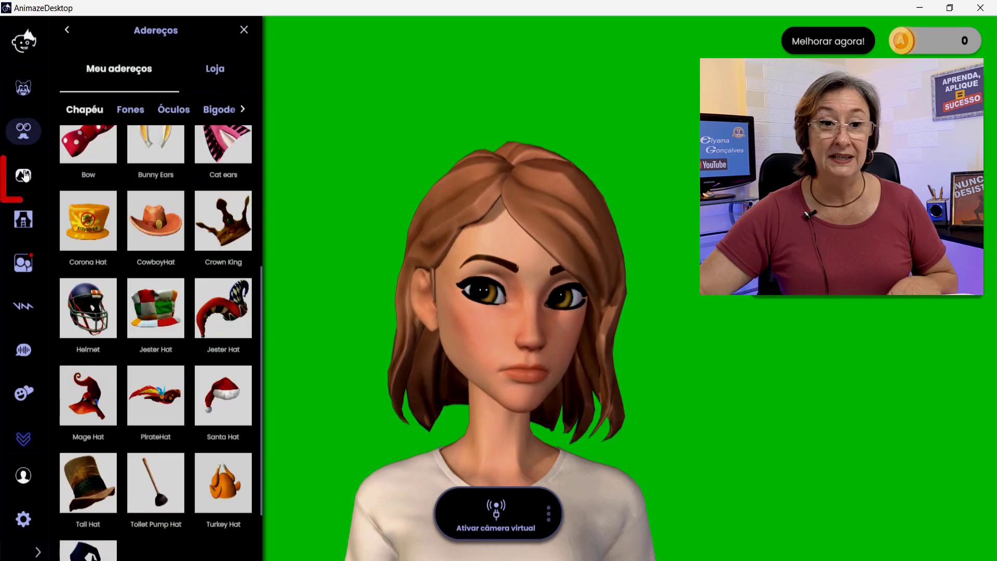
Set the plain Green screen scenery as the avatar's background and bring up its customization options.
left_click(23, 175)
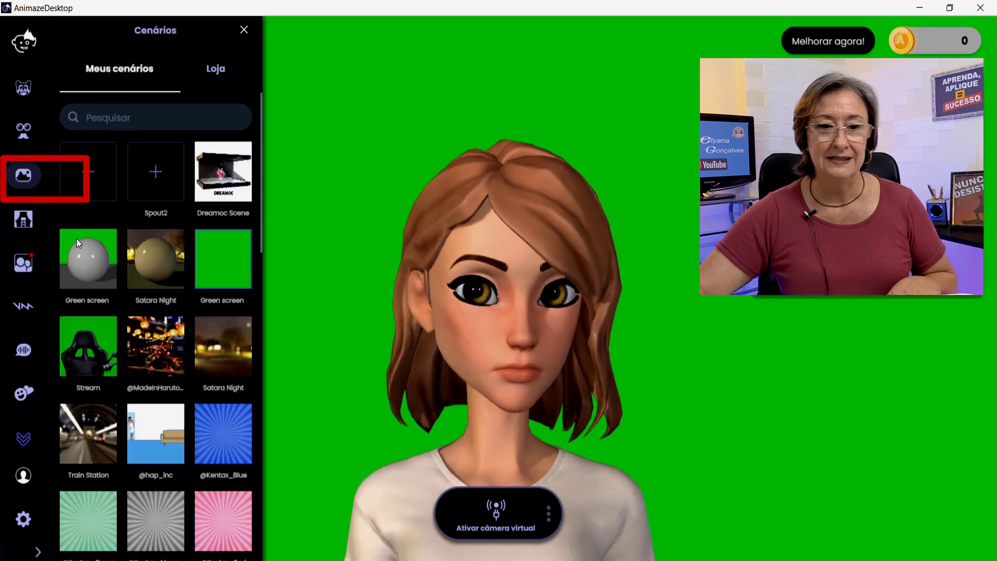
left_click(160, 352)
left_click(275, 90)
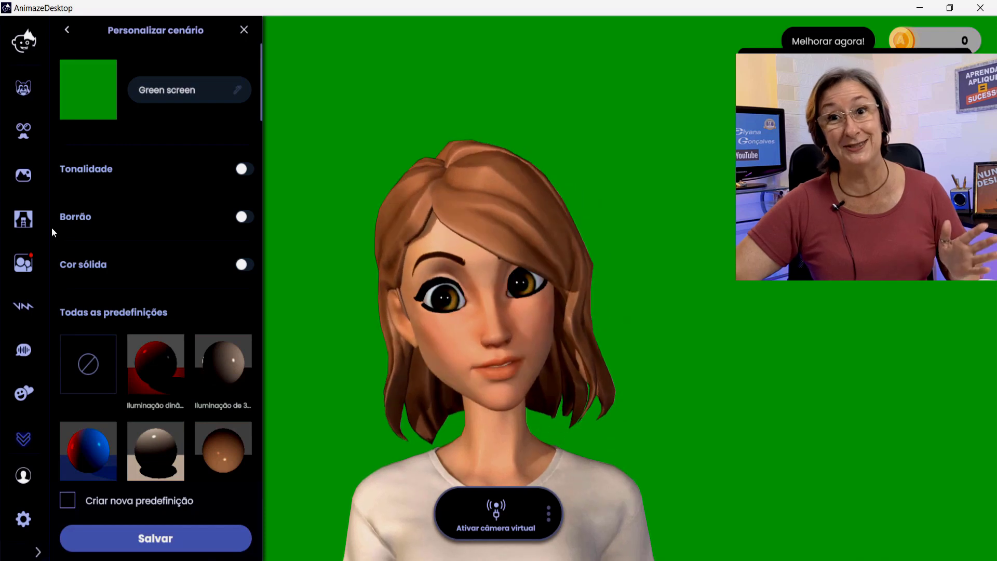
Review the available voice effects, and close the voice options and the webcam preview.
left_click(24, 350)
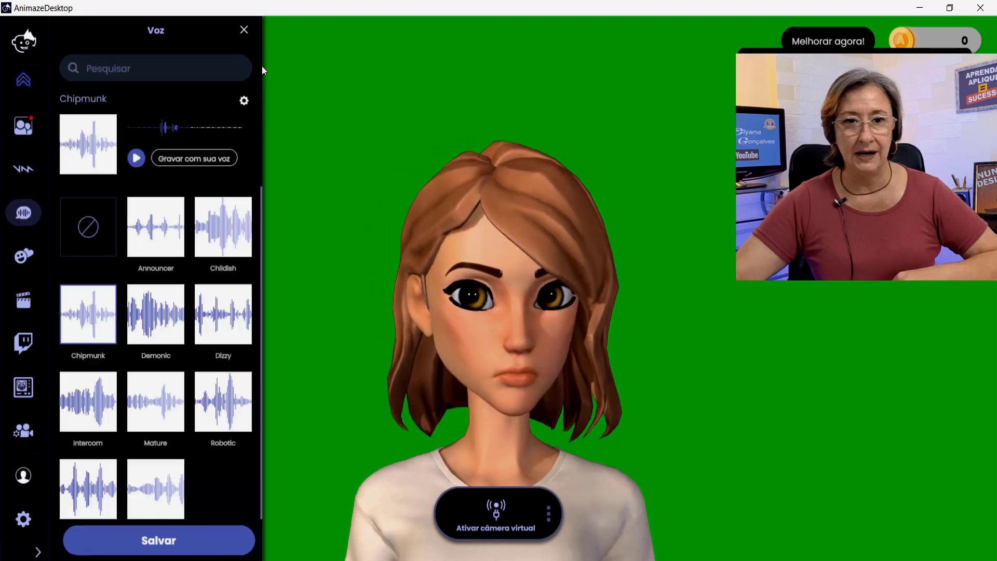
left_click(244, 30)
key("Return")
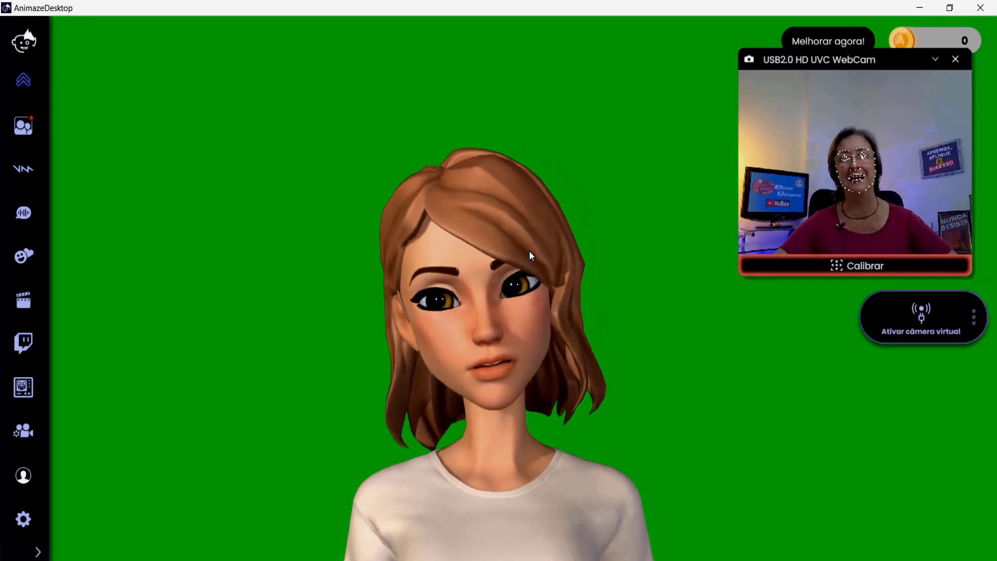
left_click(957, 60)
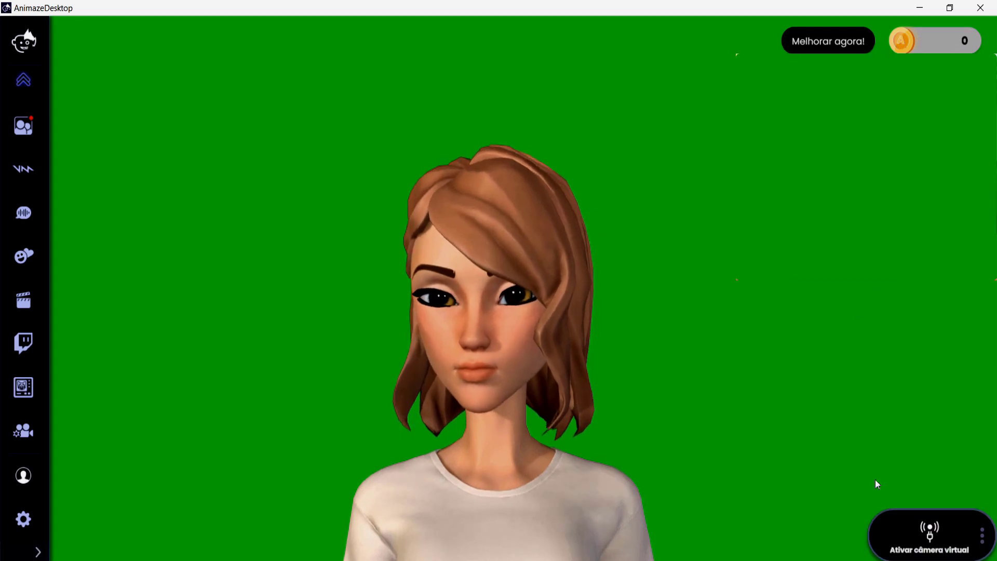